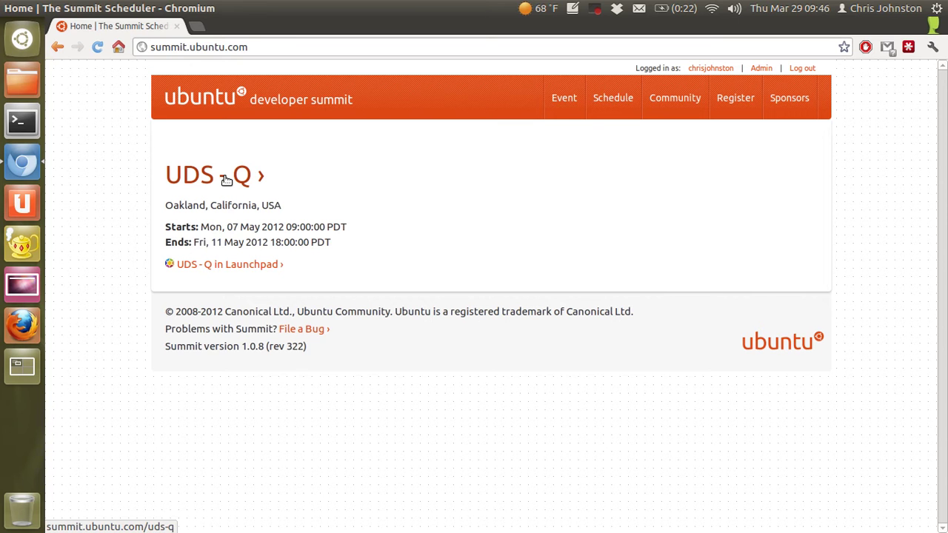
Open the UDS - Q summit page and start proposing a new meeting.
click(226, 179)
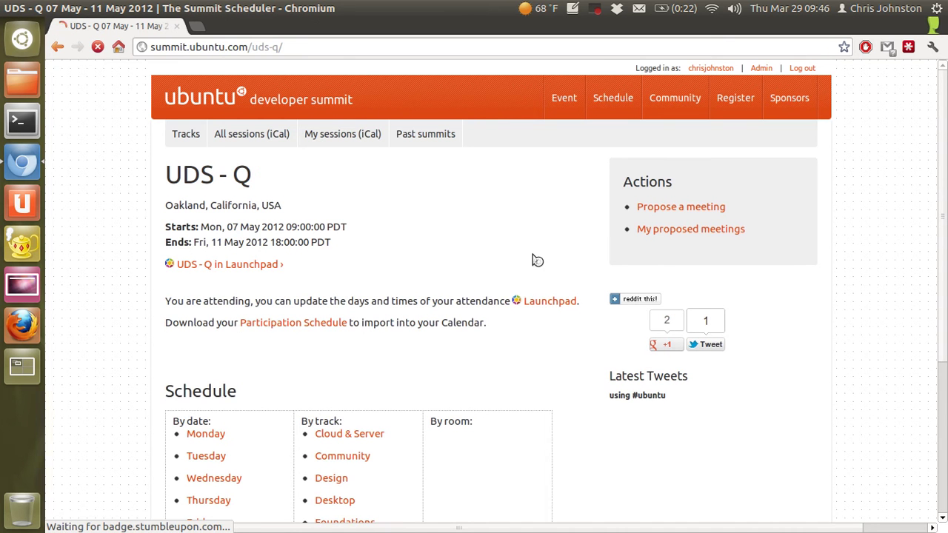
scroll(535, 259, down, 5)
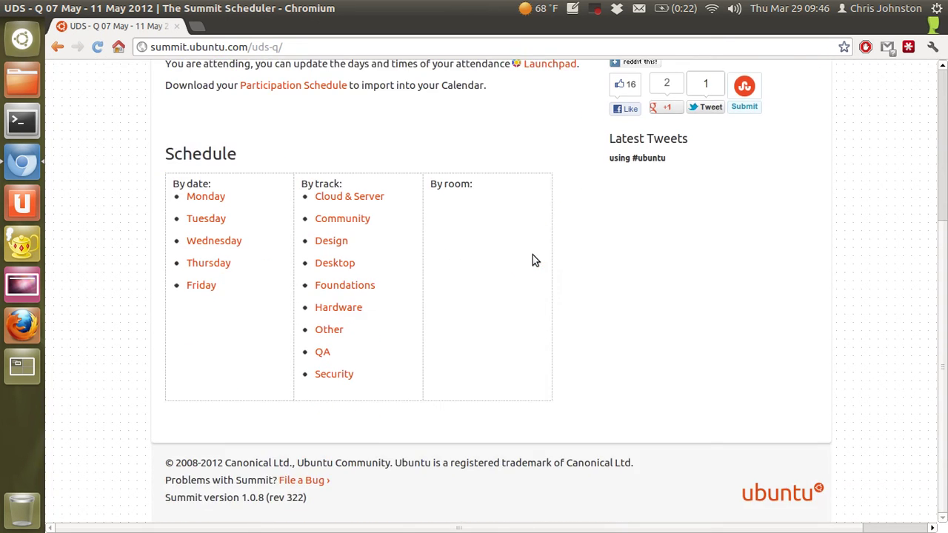
scroll(534, 260, up, 5)
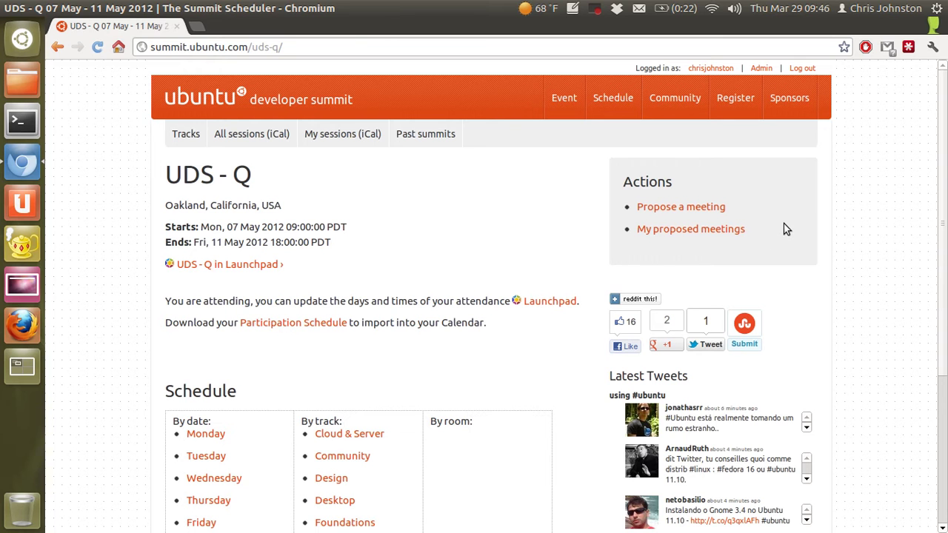
click(717, 208)
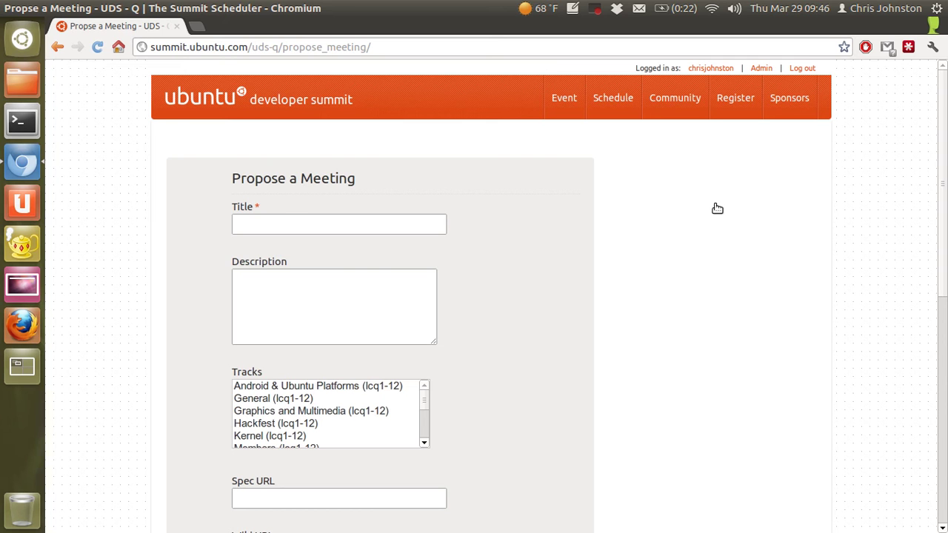
Title the proposed meeting "Test meeting" and describe it as "A meeting in California at UDS".
click(386, 224)
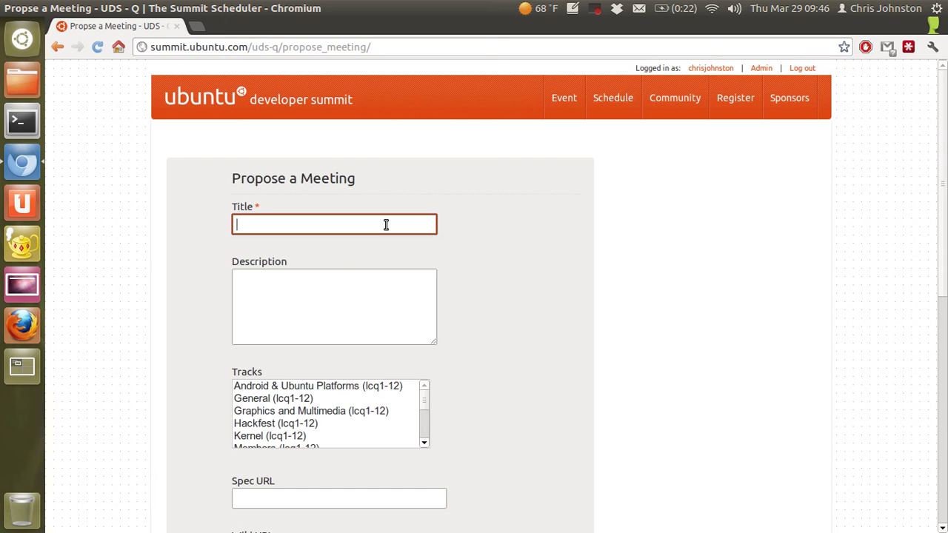
text(Test meeting)
key(Tab)
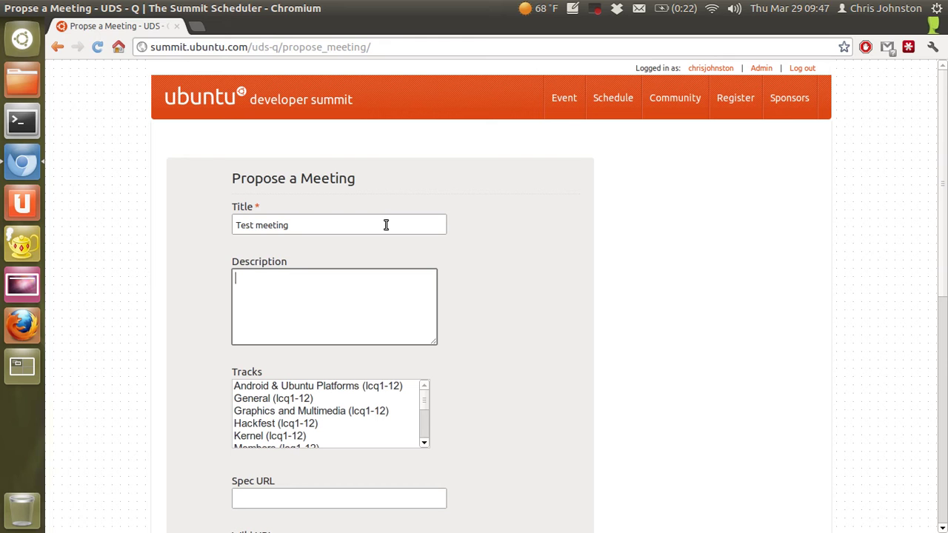
text(A meeting in California at UDS)
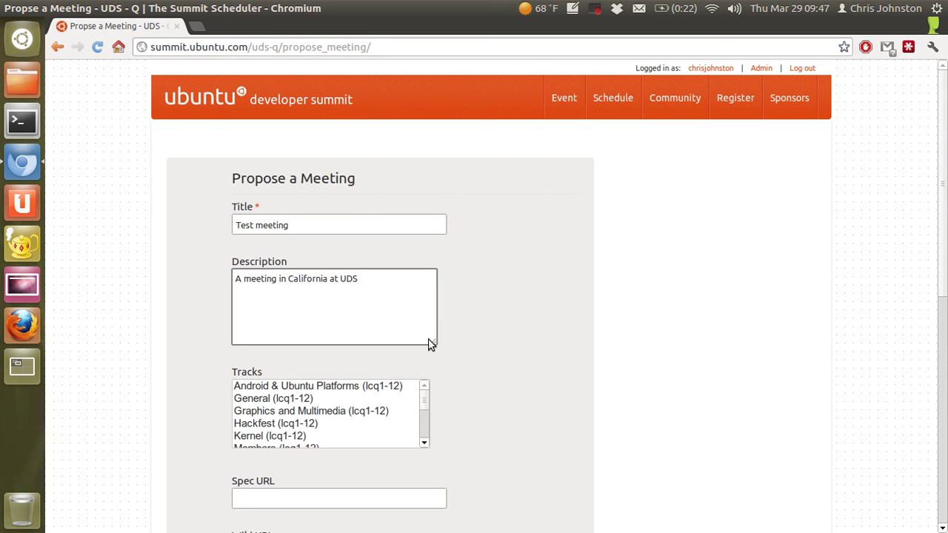
Assign the proposed meeting to the Community (uds-q) track.
drag(427, 400, 426, 411)
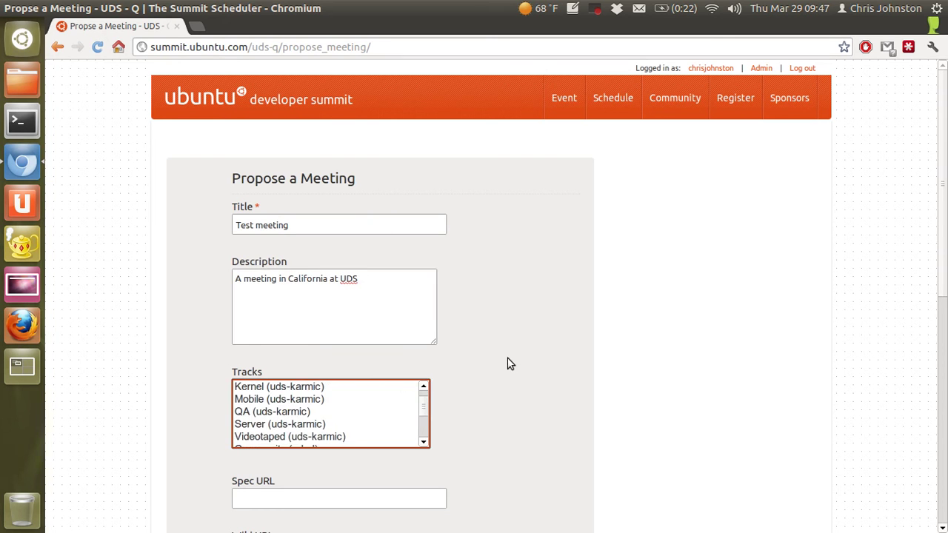
scroll(493, 371, down, 1)
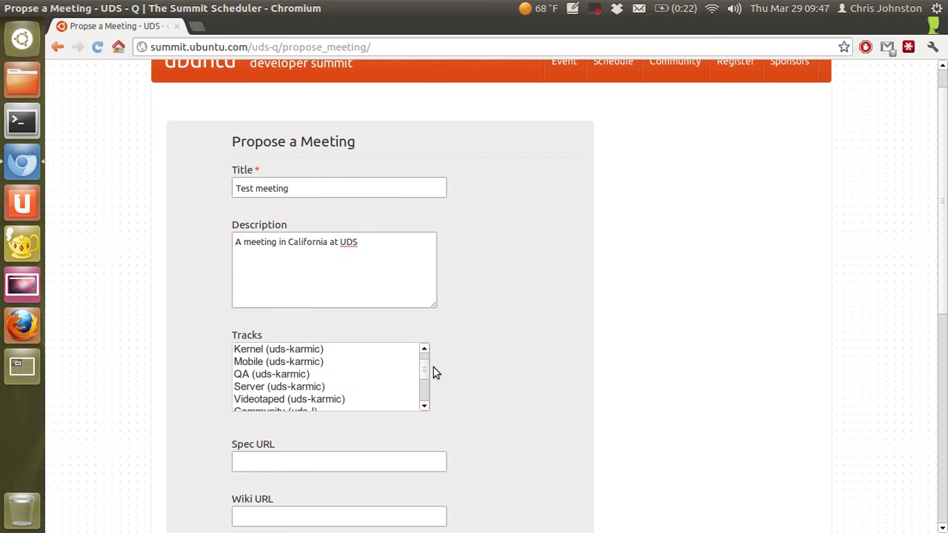
drag(426, 368, 425, 393)
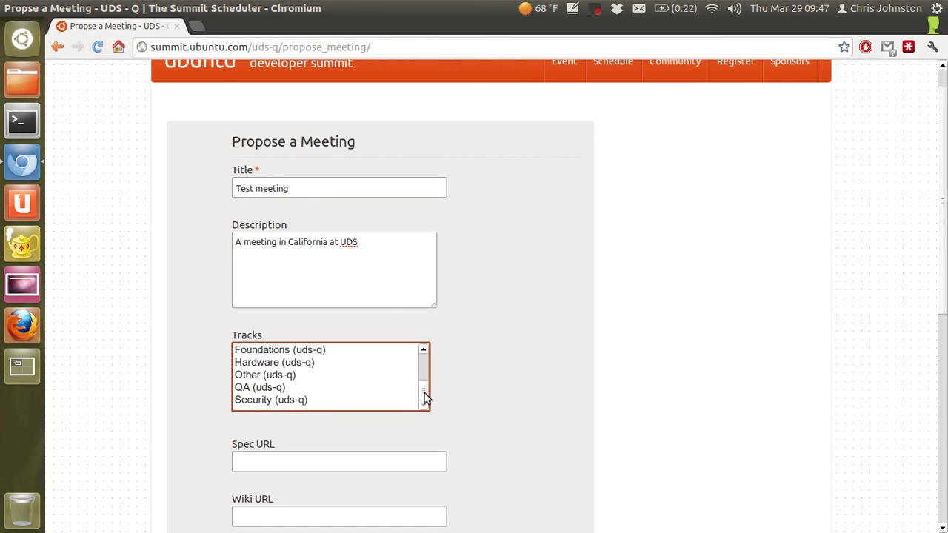
click(423, 353)
click(423, 353)
double_click(422, 352)
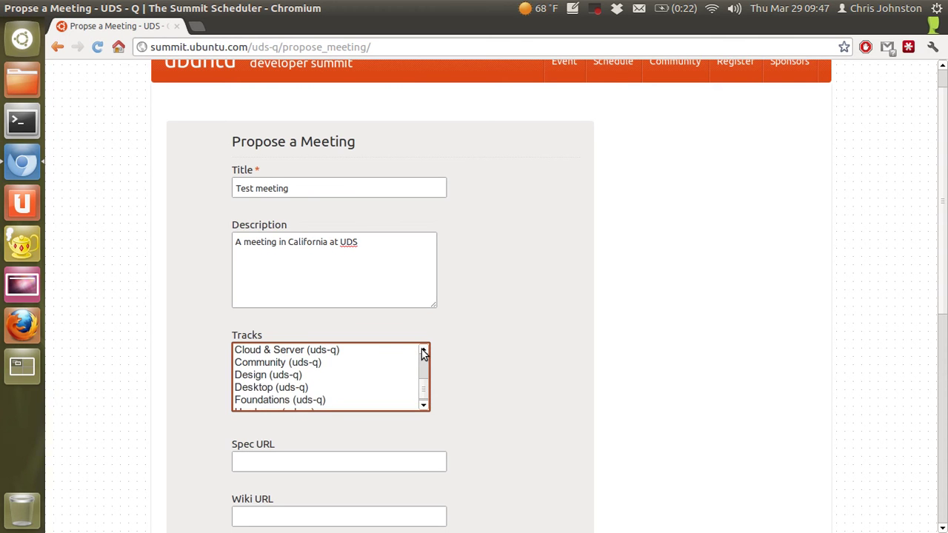
click(372, 364)
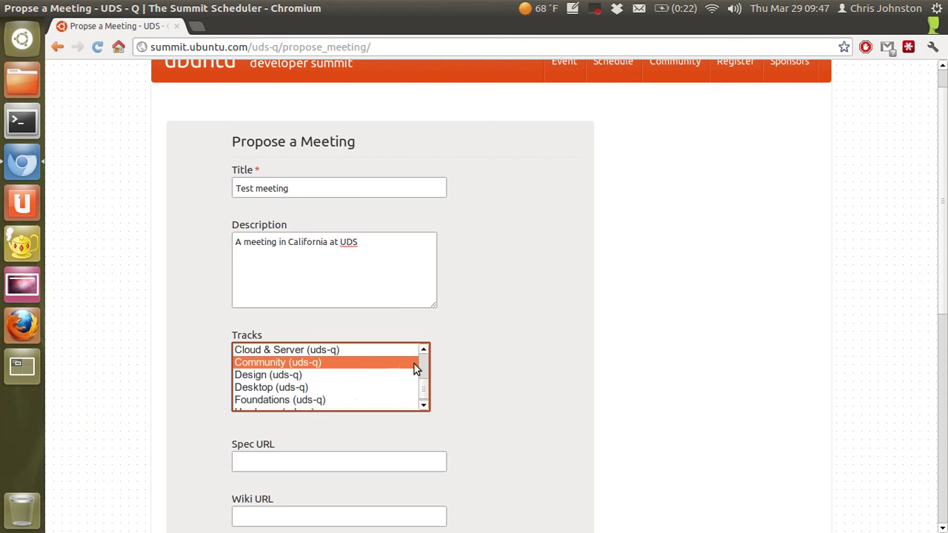
click(550, 359)
scroll(551, 359, down, 5)
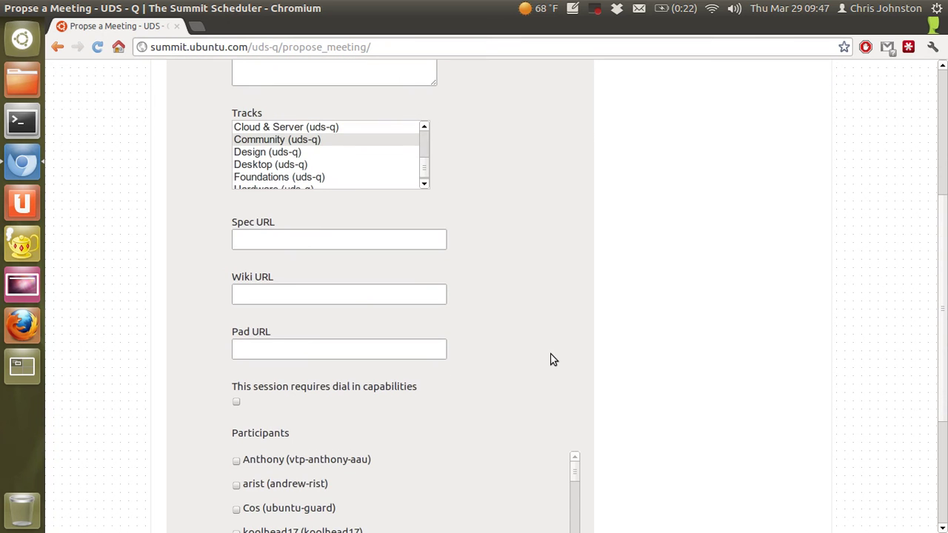
scroll(683, 317, down, 3)
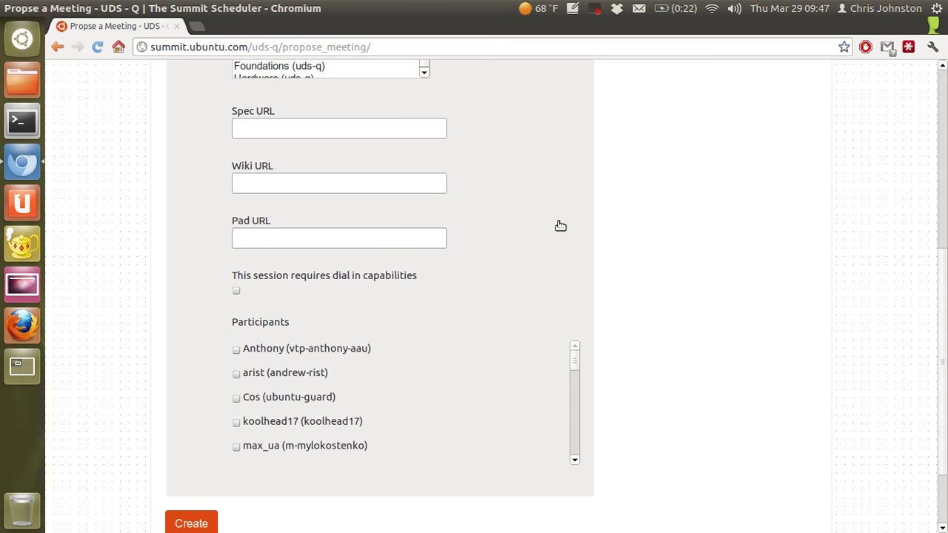
click(403, 242)
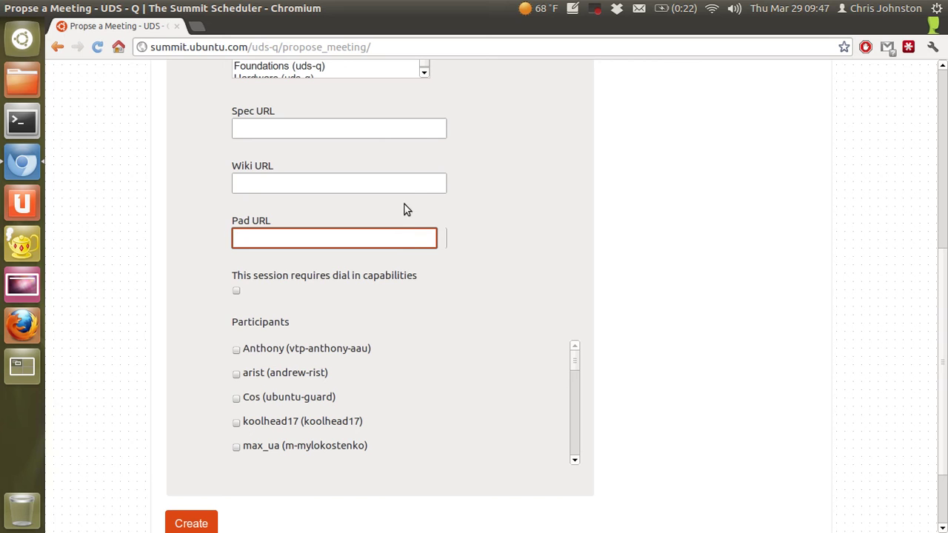
click(411, 179)
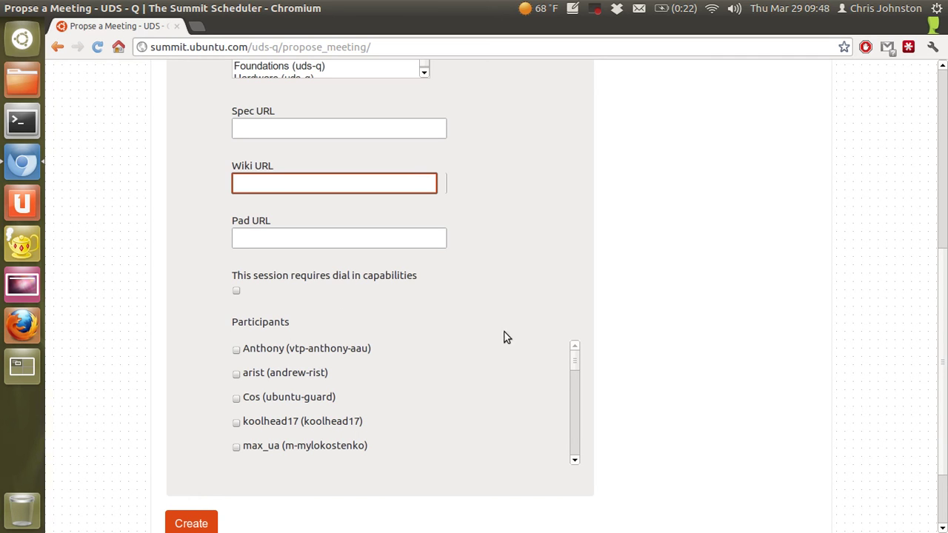
click(236, 294)
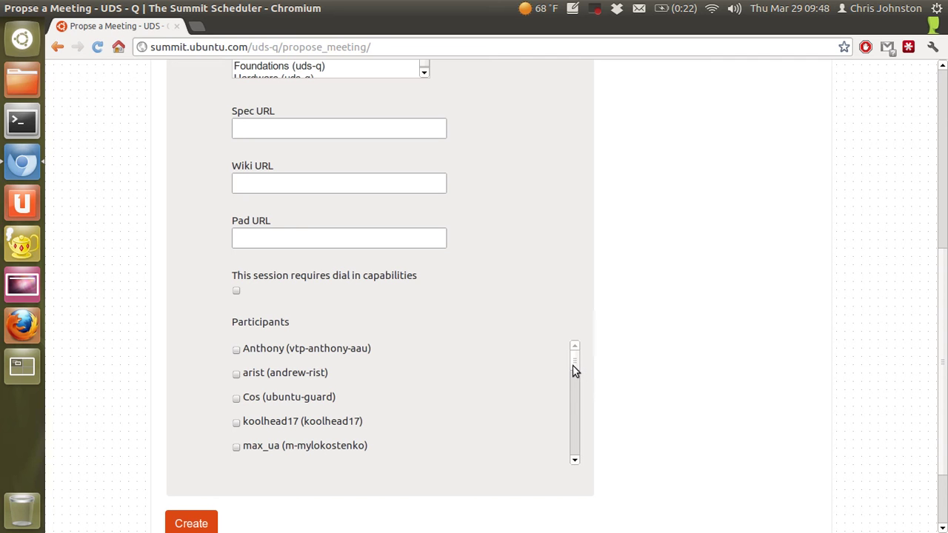
Select three participants, two near the start of the list and one further down, and create the meeting.
drag(572, 365, 594, 358)
click(237, 399)
click(237, 447)
scroll(312, 421, down, 5)
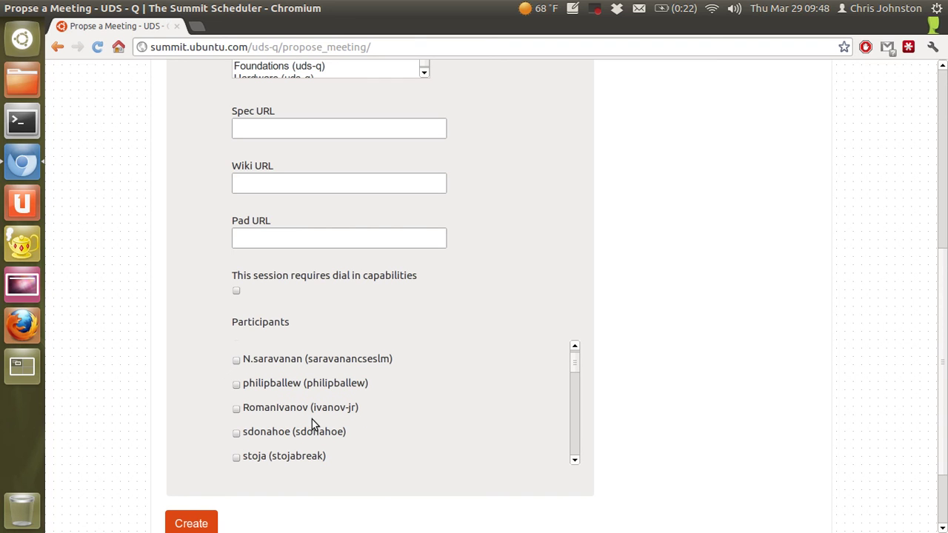
click(237, 386)
click(191, 524)
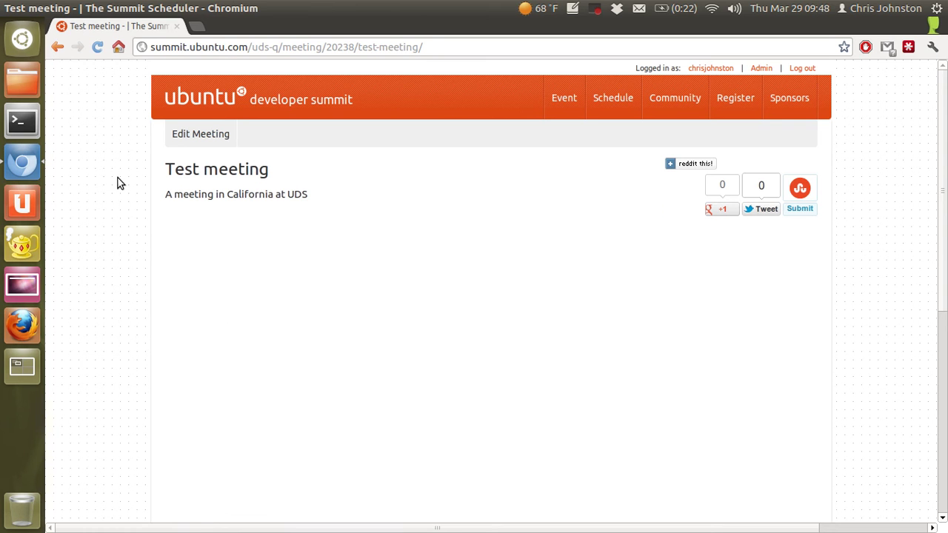
Sign in to the embedded PAD with the listed team memberships and create the meeting's notes pad.
scroll(117, 178, down, 1)
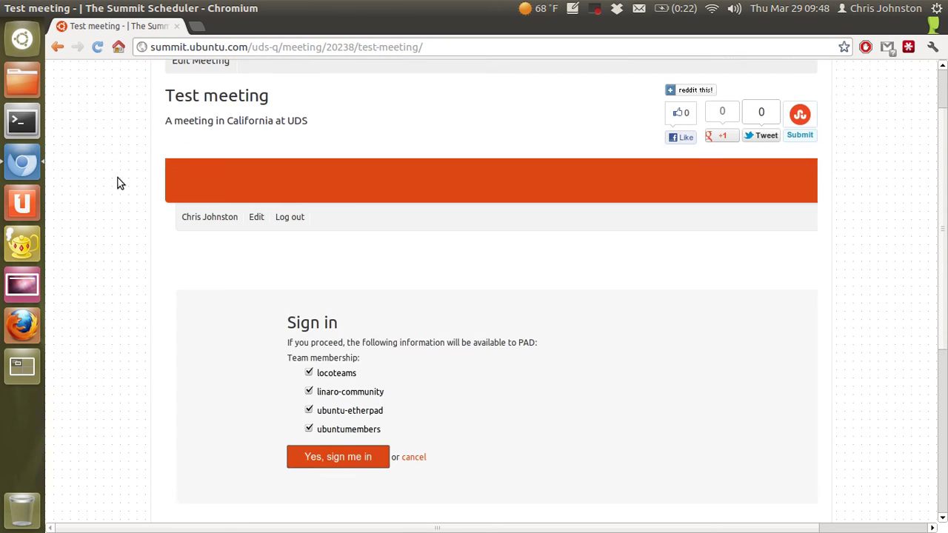
scroll(117, 178, down, 3)
click(296, 281)
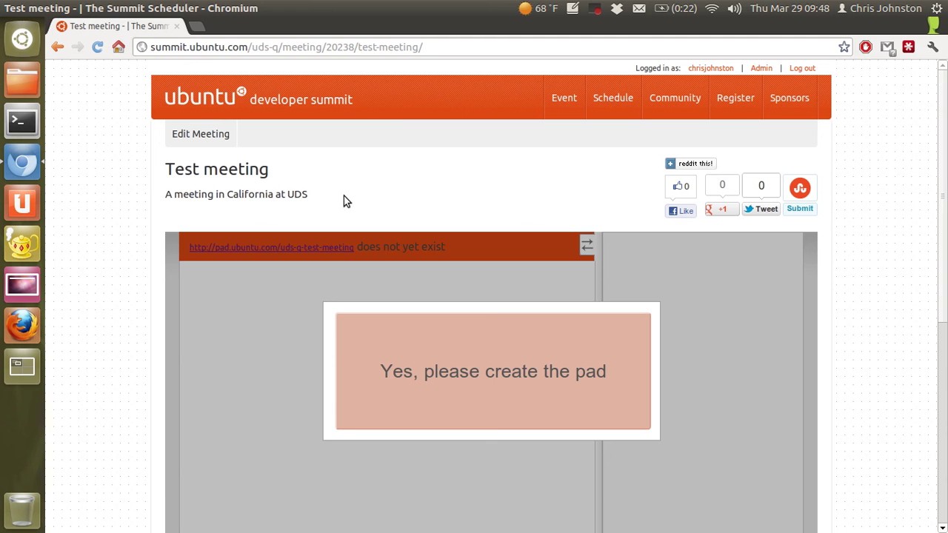
click(415, 362)
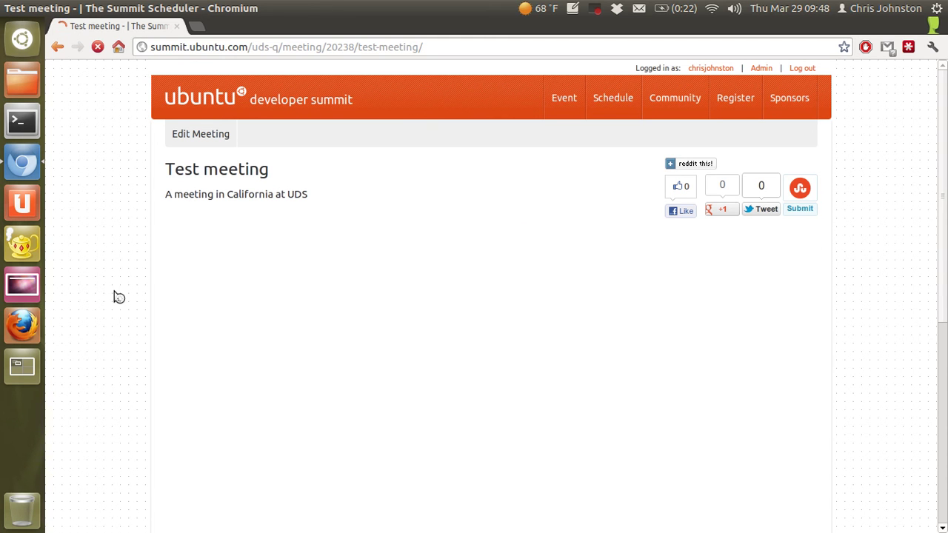
Examine the meeting page's notes pad, attendees and links.
scroll(117, 297, down, 5)
scroll(119, 293, up, 4)
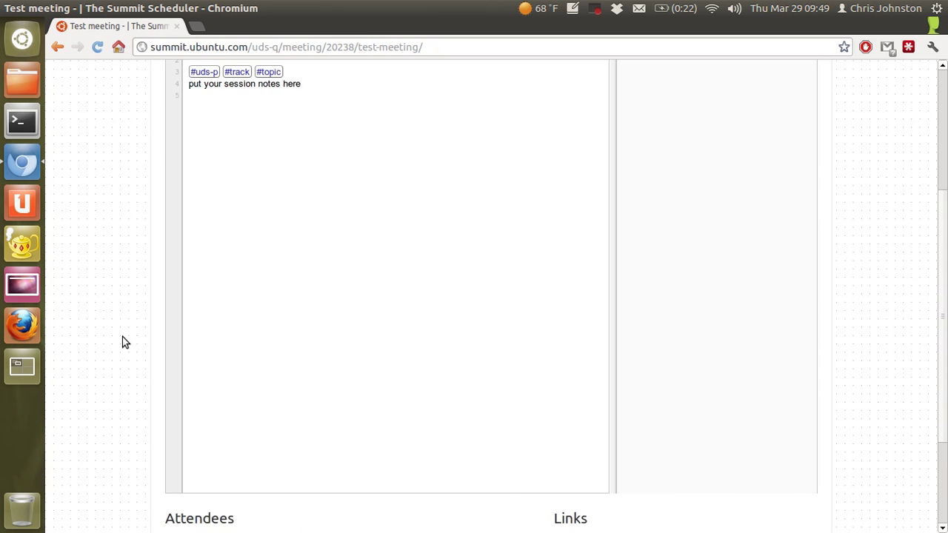
scroll(122, 337, down, 4)
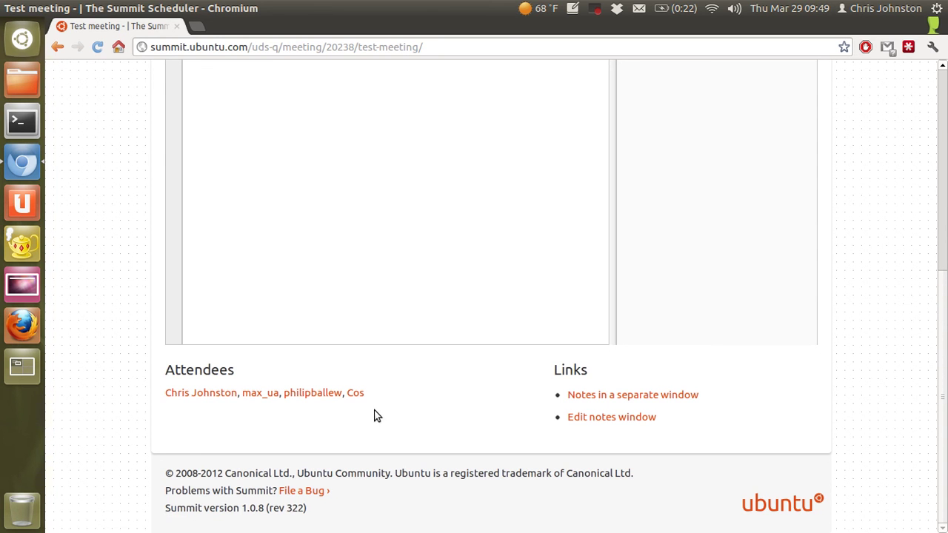
scroll(477, 400, up, 10)
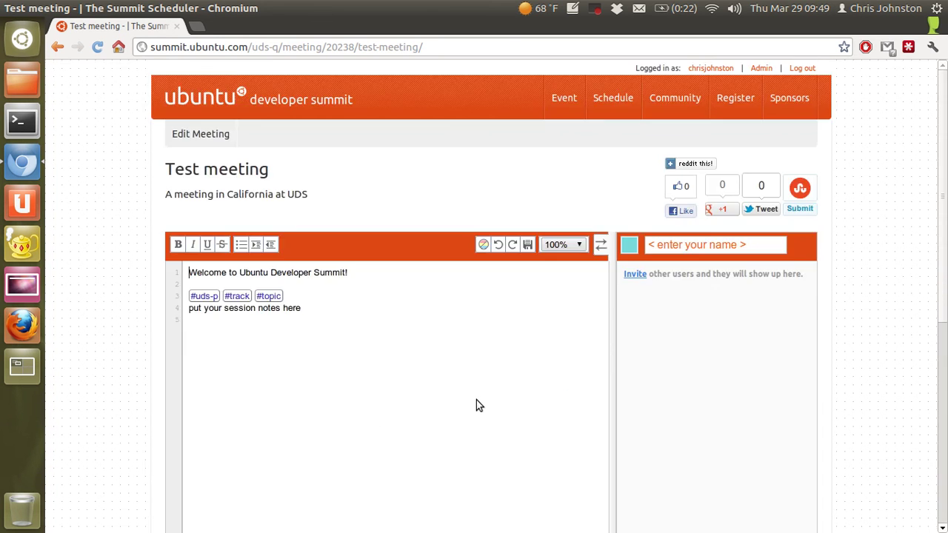
click(402, 373)
Open the meeting for editing, look through its fields and participants, and return to the meeting page.
click(224, 134)
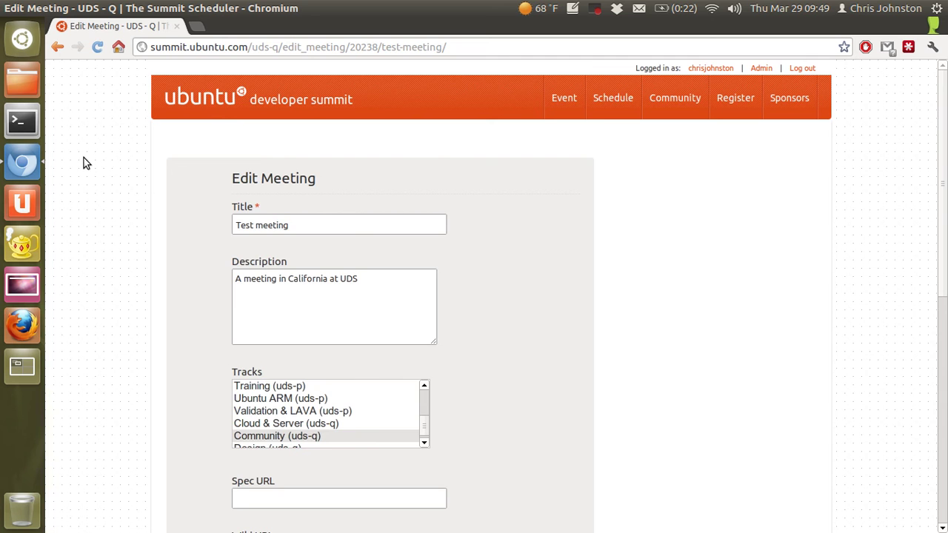
scroll(84, 157, down, 10)
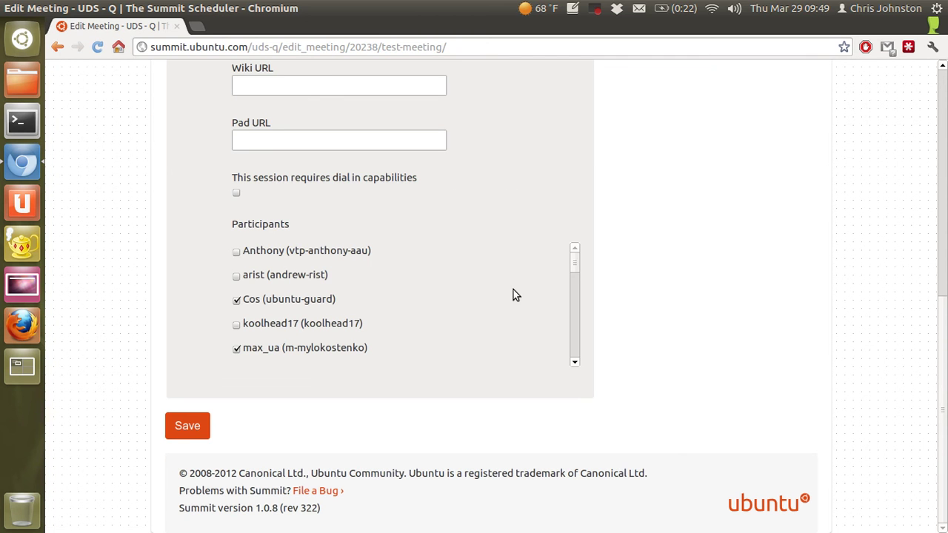
scroll(528, 297, down, 5)
scroll(511, 296, up, 6)
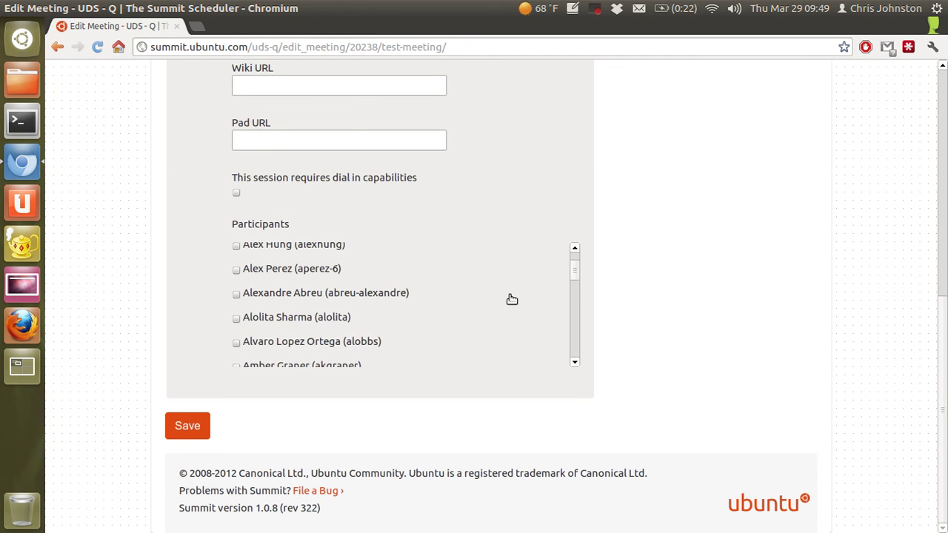
click(59, 49)
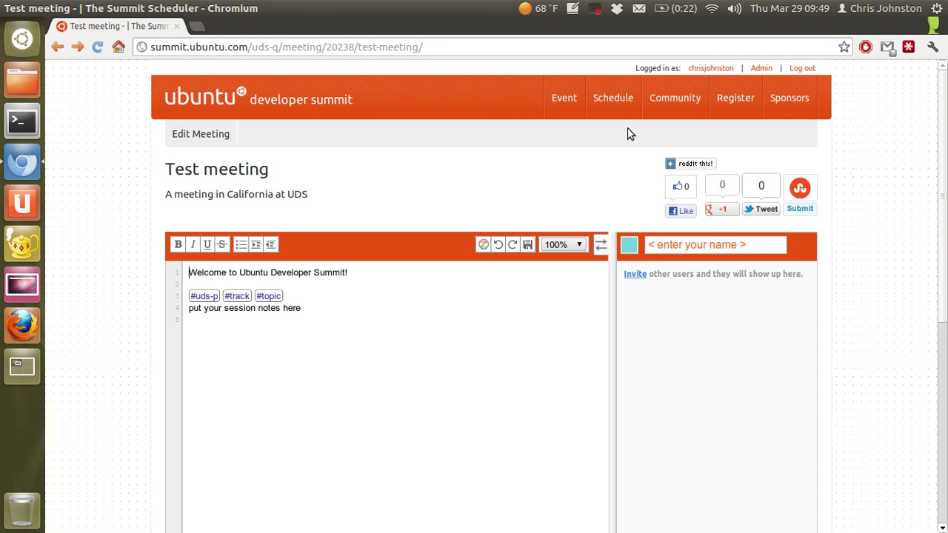
Return to the summit schedule and check the status of Test meeting among your own proposed meetings.
click(619, 108)
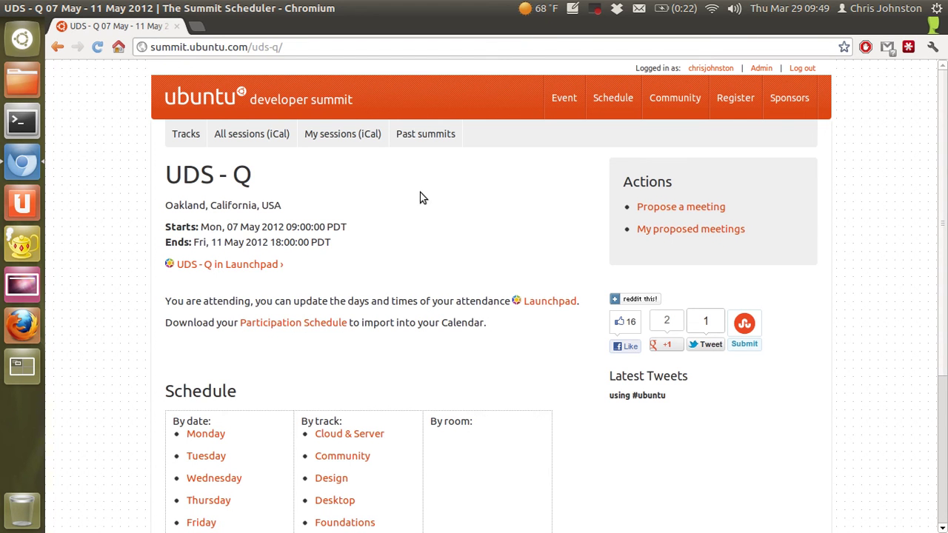
click(663, 232)
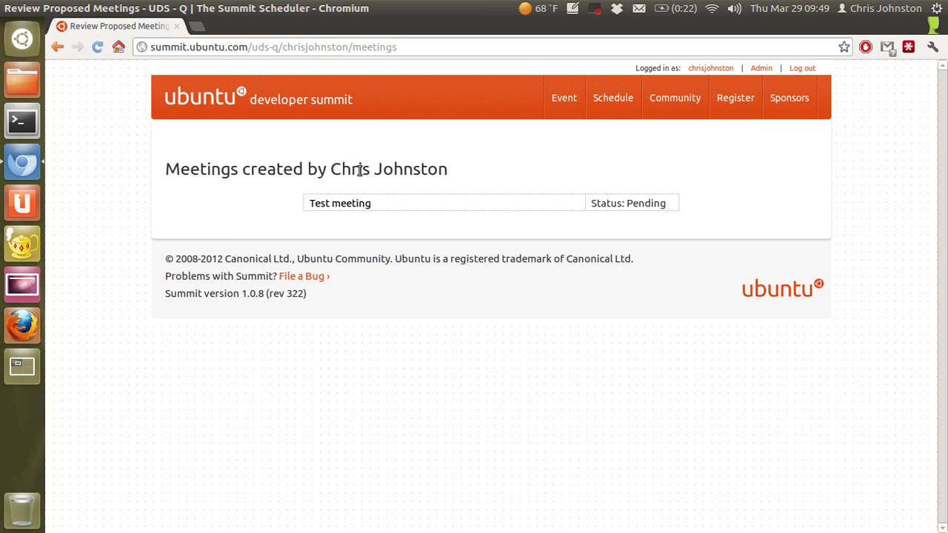
drag(624, 202, 673, 210)
triple_click(413, 215)
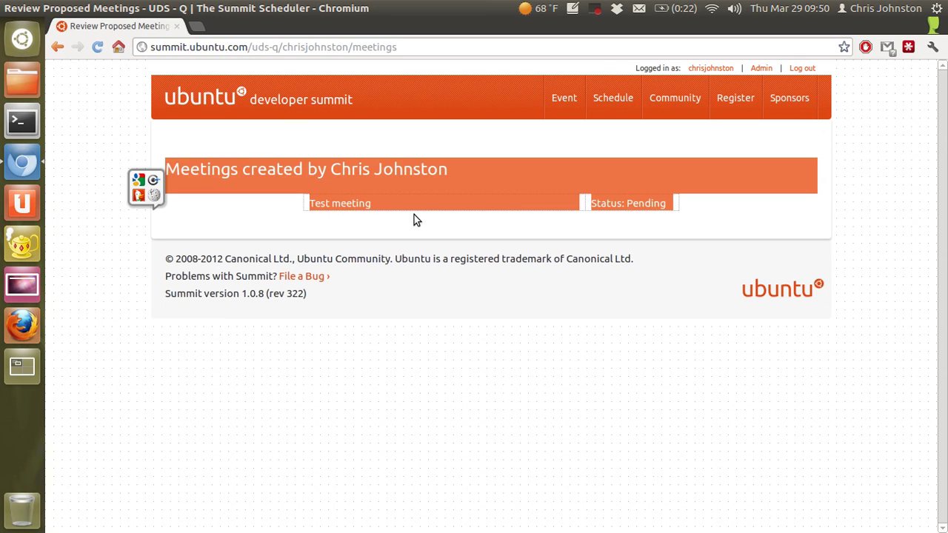
click(414, 216)
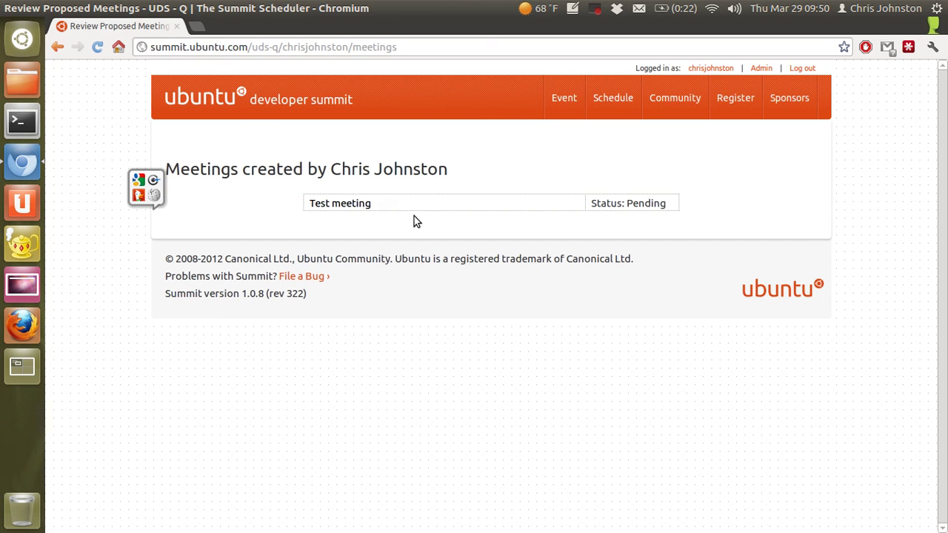
Open Test meeting from the list of proposed meetings and look over its page.
click(351, 205)
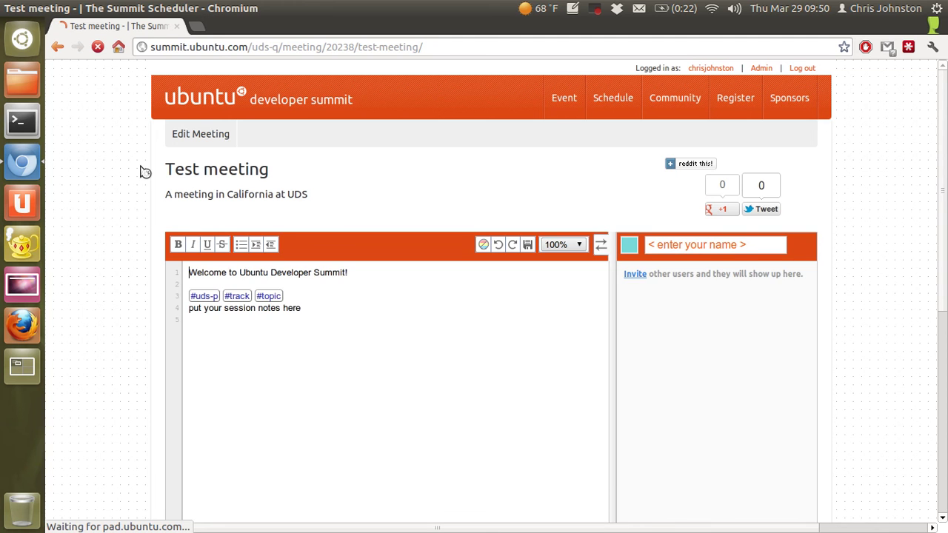
scroll(143, 172, down, 5)
scroll(141, 166, up, 7)
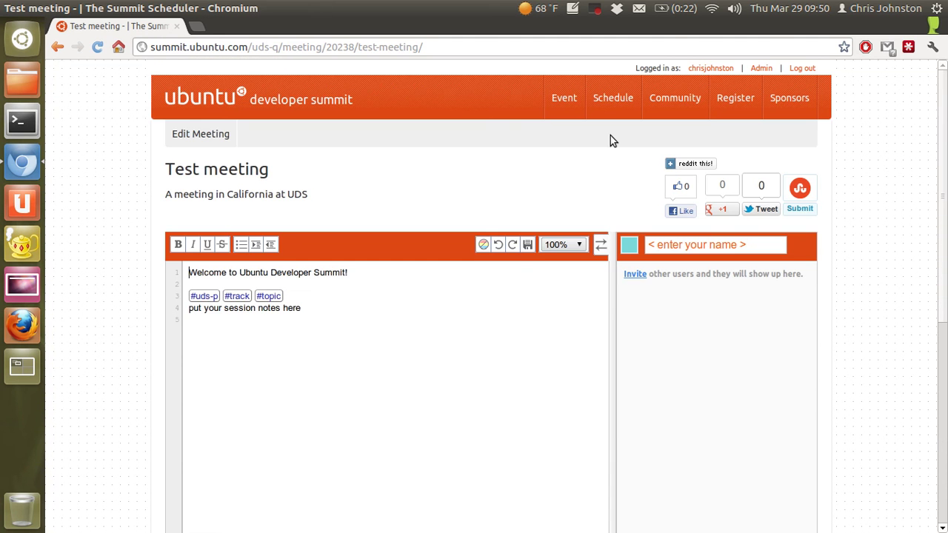
click(597, 8)
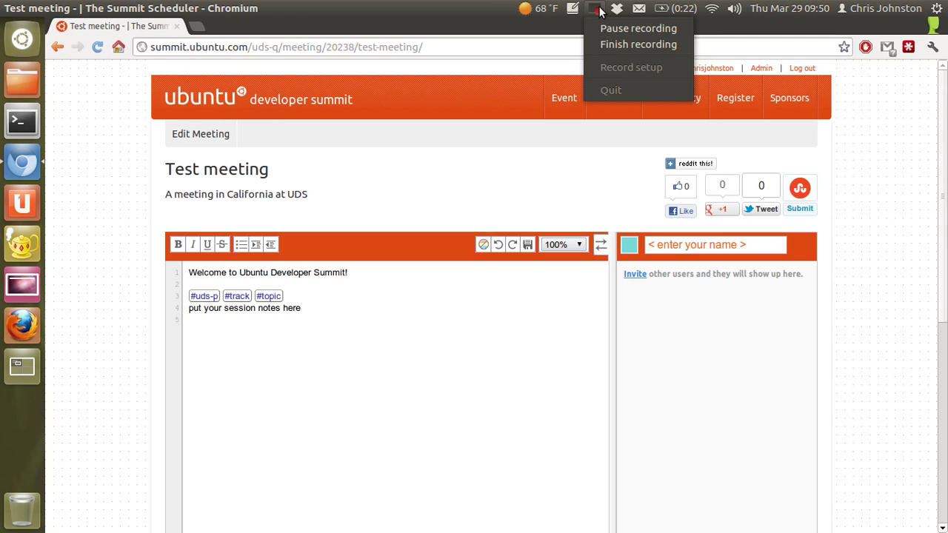